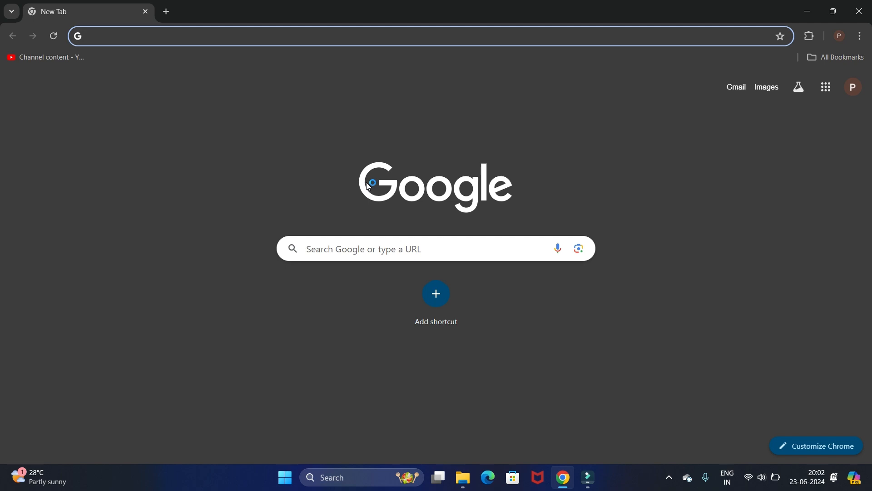
Step: Search the web for "anaconda download" and open the Download Anaconda Distribution result
left_click(367, 183)
left_click(368, 186)
type("anaco")
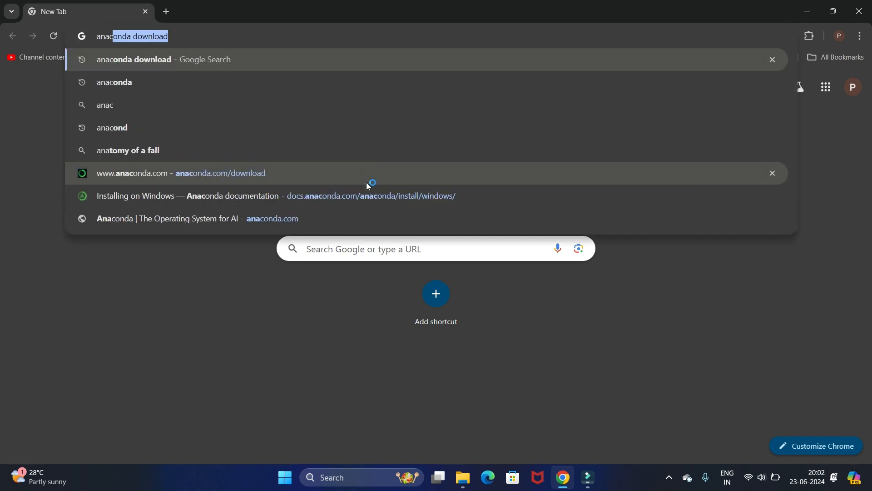
type("nda")
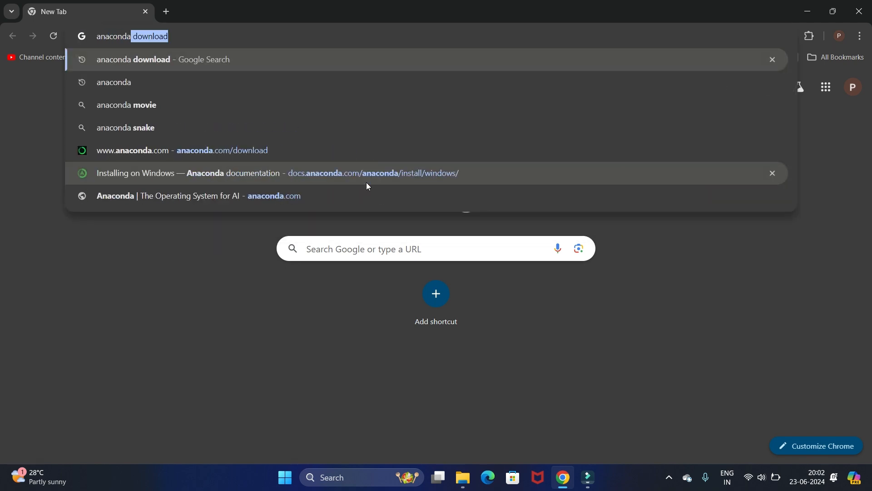
type(" dow")
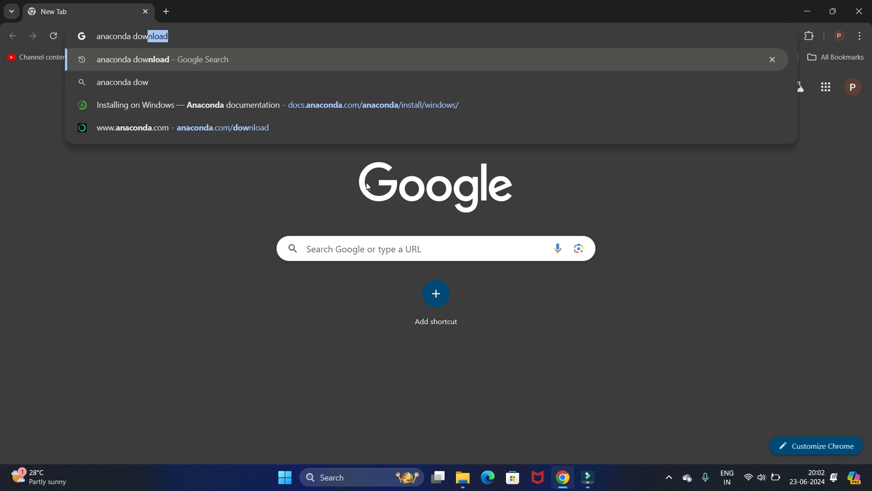
key("Return")
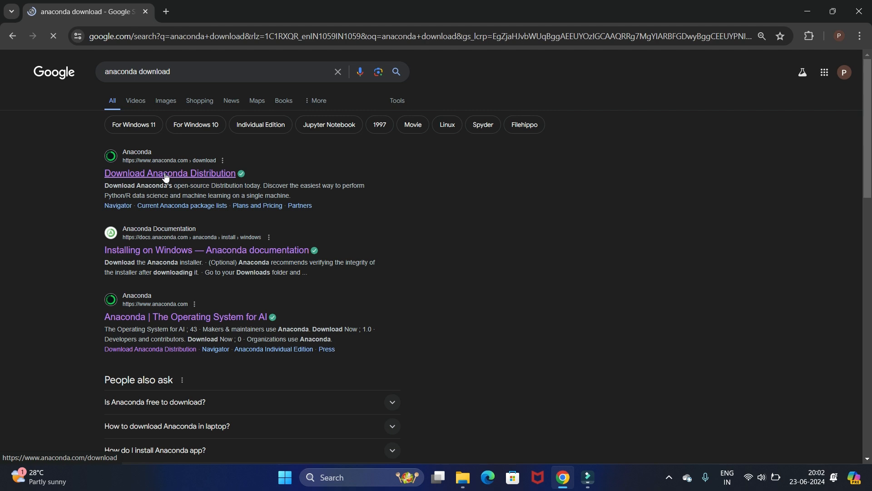
left_click(166, 177)
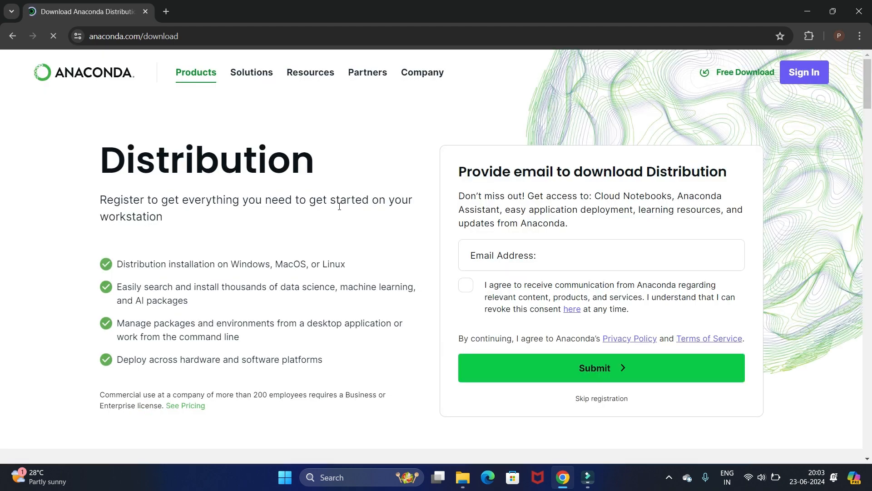
Step: Follow the Students and Academics download link and skip the e-mail registration to reach the installers page
scroll(432, 257, "down", 9)
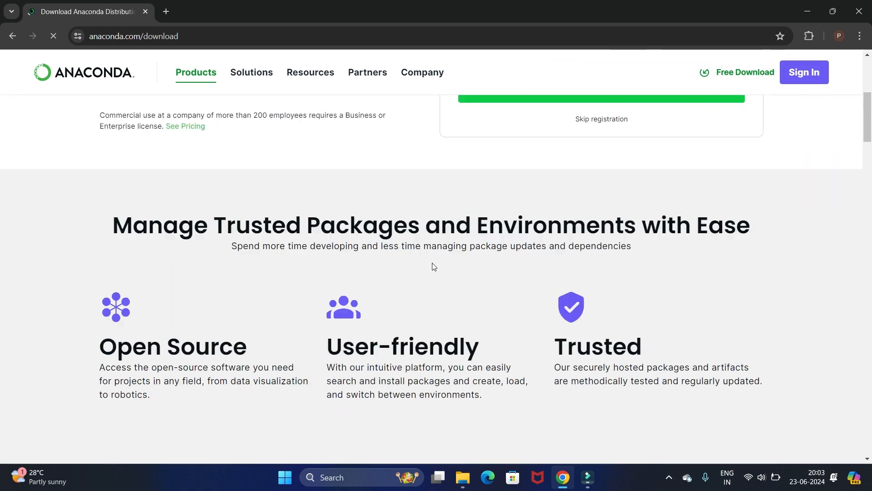
scroll(432, 267, "down", 20)
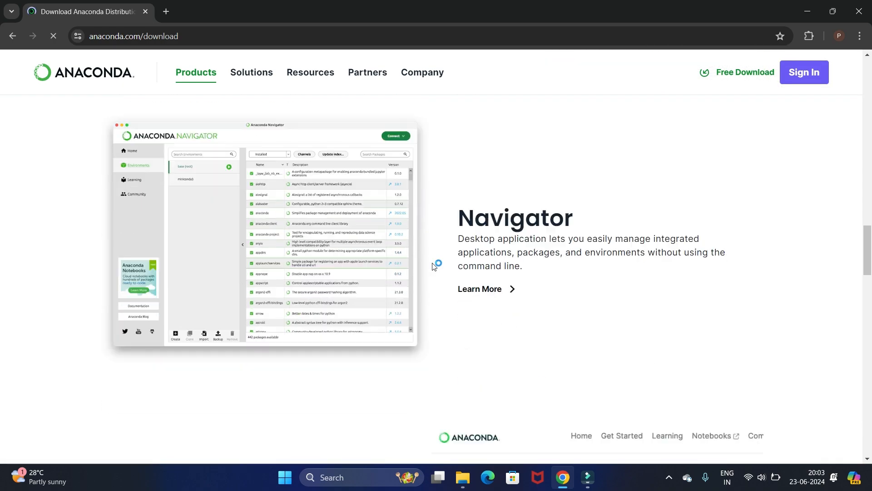
scroll(432, 266, "down", 20)
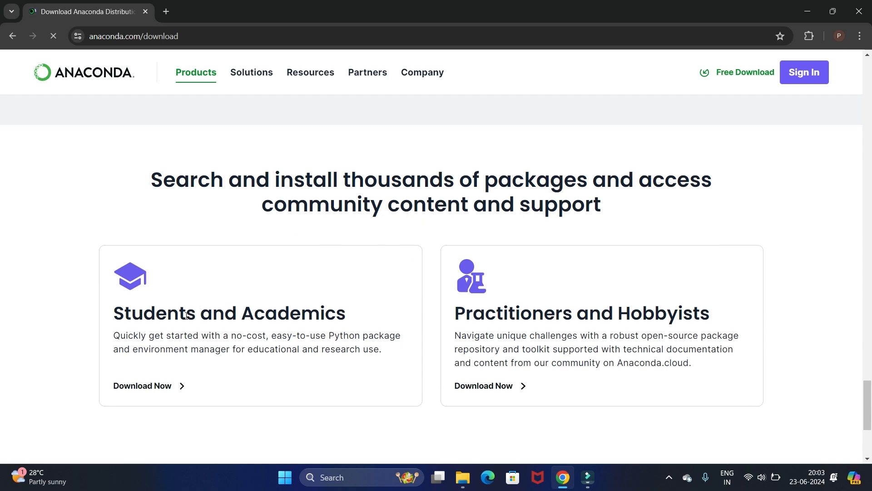
left_click(147, 388)
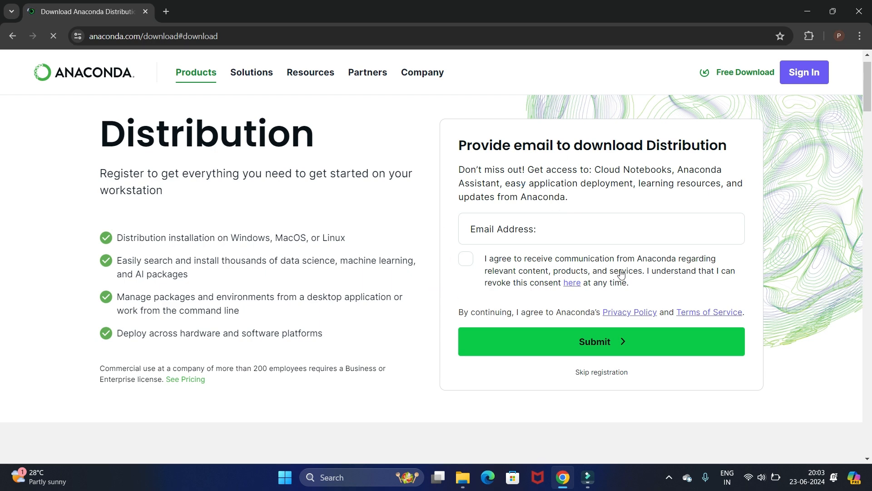
left_click(597, 377)
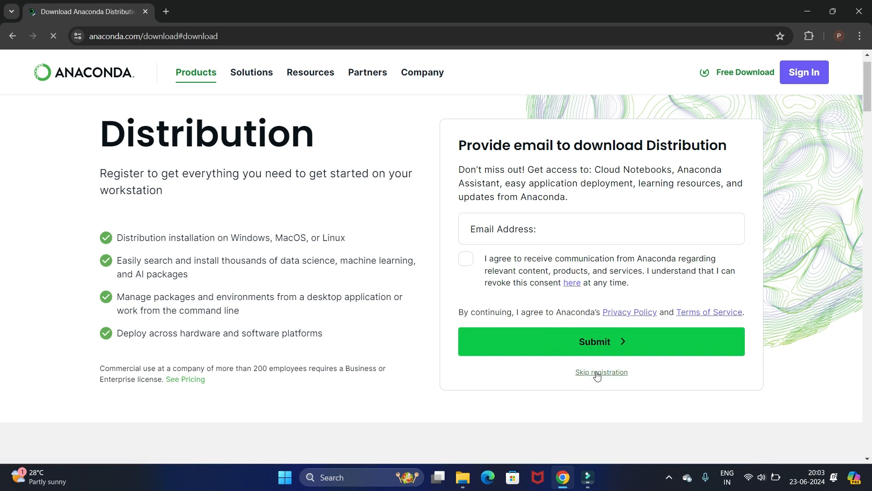
left_click(598, 377)
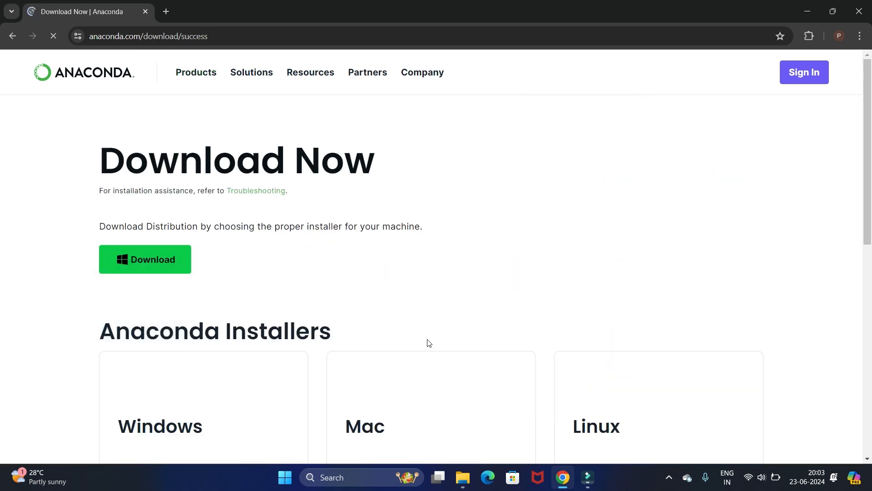
Step: Download the Windows 64-Bit Graphical Installer for Python 3.11 from the Anaconda Installers section
scroll(376, 317, "down", 1)
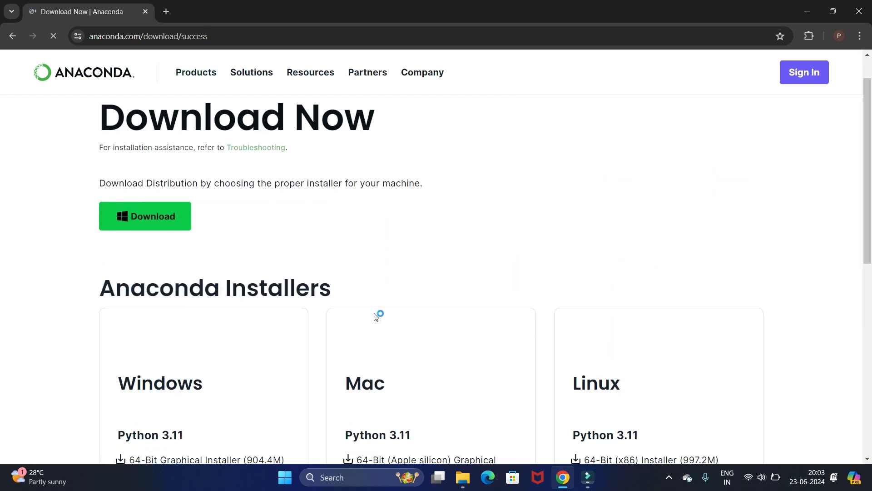
scroll(376, 317, "down", 3)
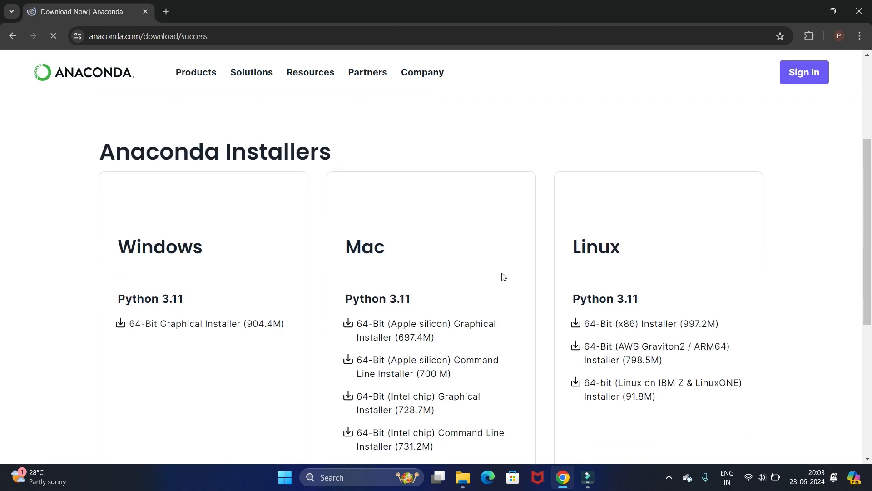
scroll(348, 378, "down", 5)
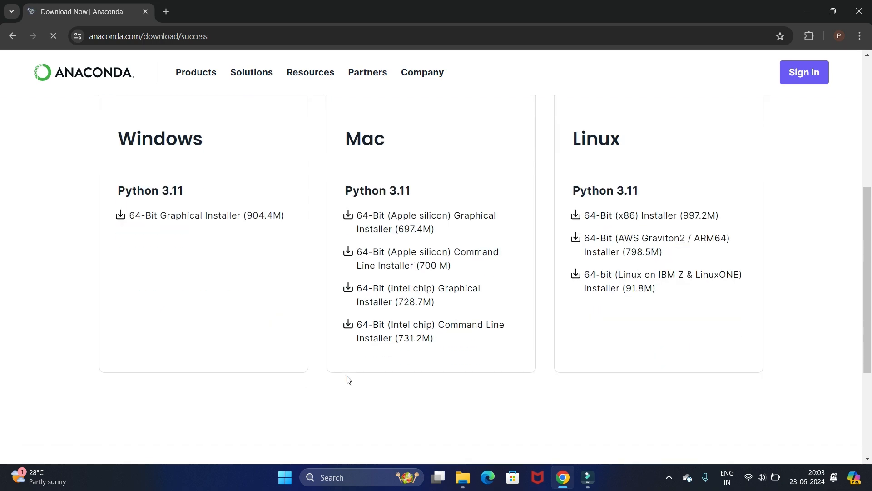
scroll(348, 379, "up", 5)
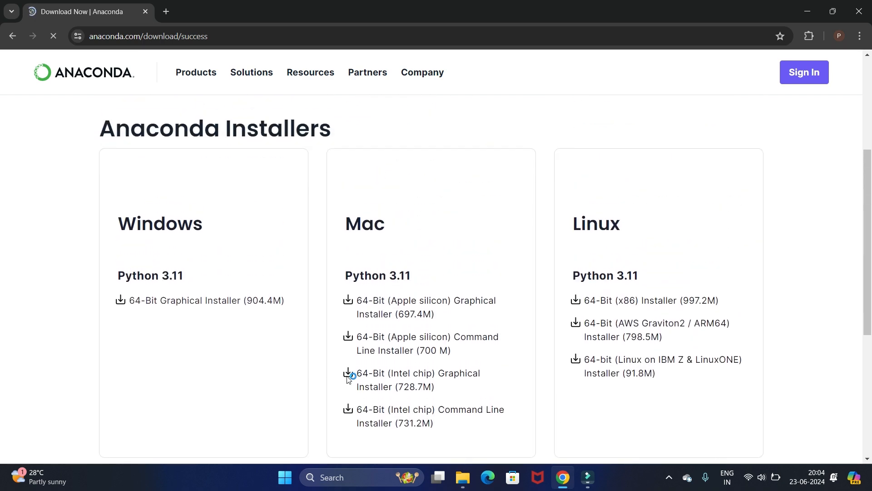
left_click(177, 305)
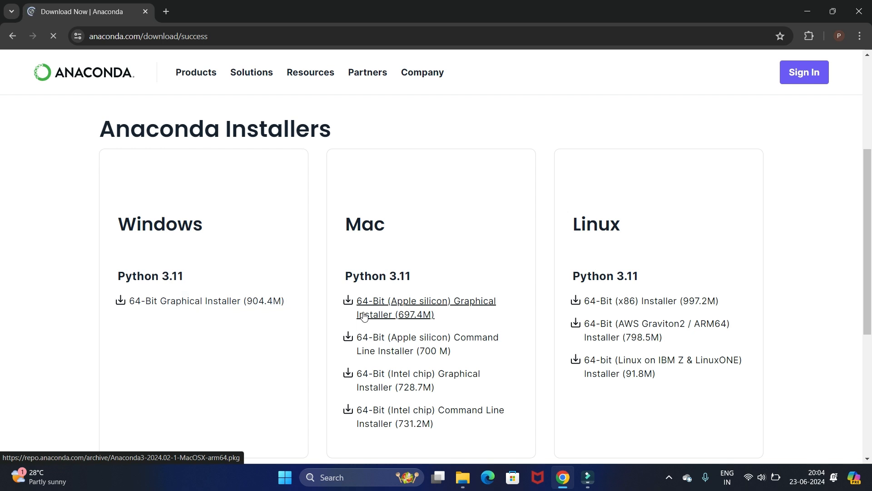
scroll(288, 266, "up", 3)
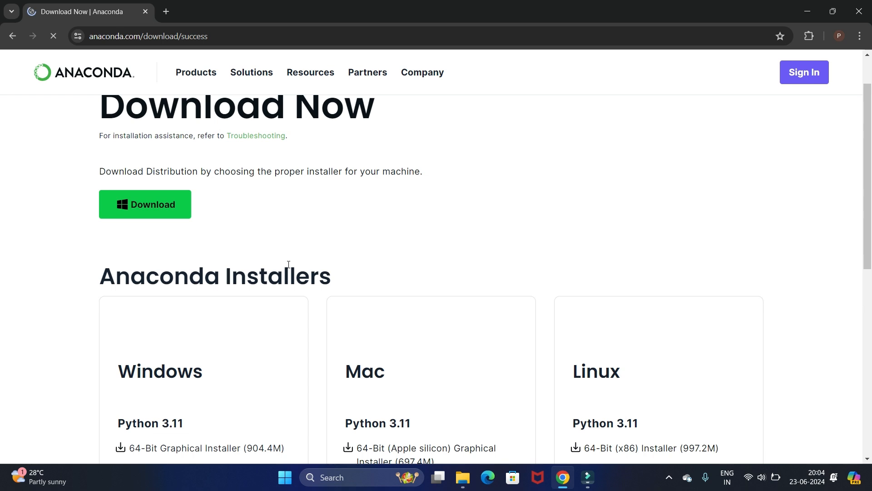
scroll(288, 264, "down", 2)
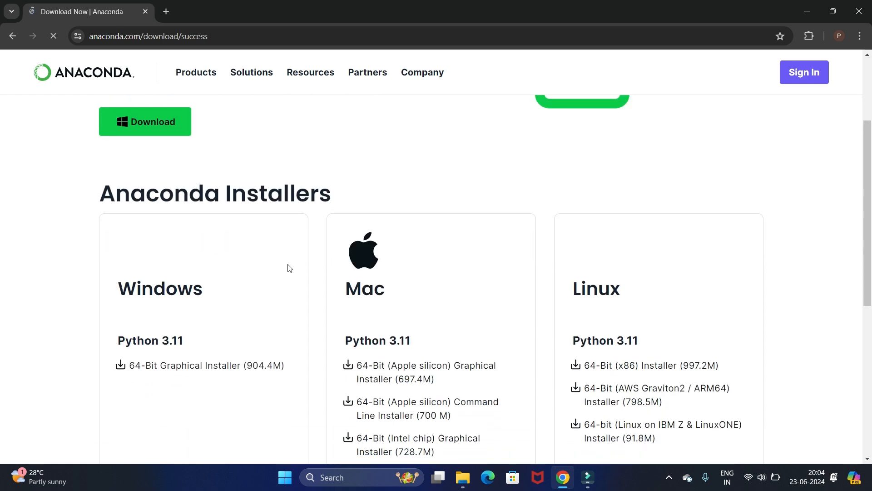
left_click(220, 369)
Step: Check the Anaconda3 installer's entry in the browser's recent download history
scroll(391, 349, "down", 2)
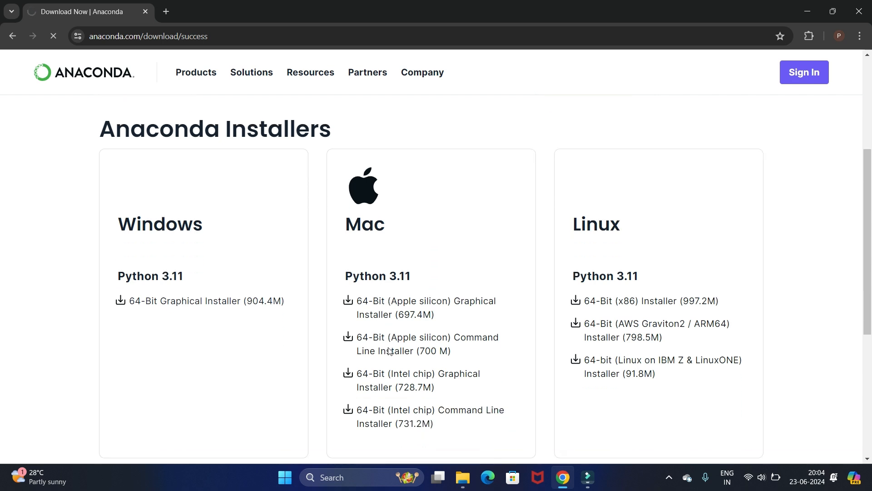
scroll(389, 350, "down", 5)
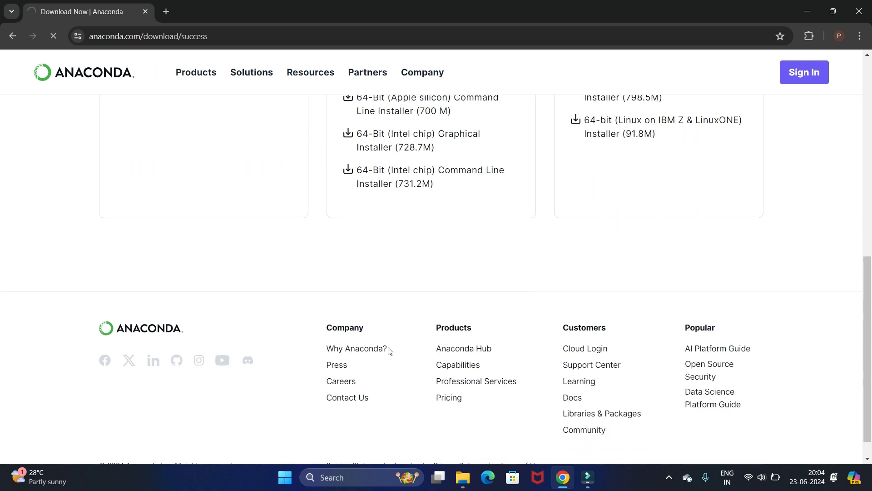
scroll(389, 350, "up", 7)
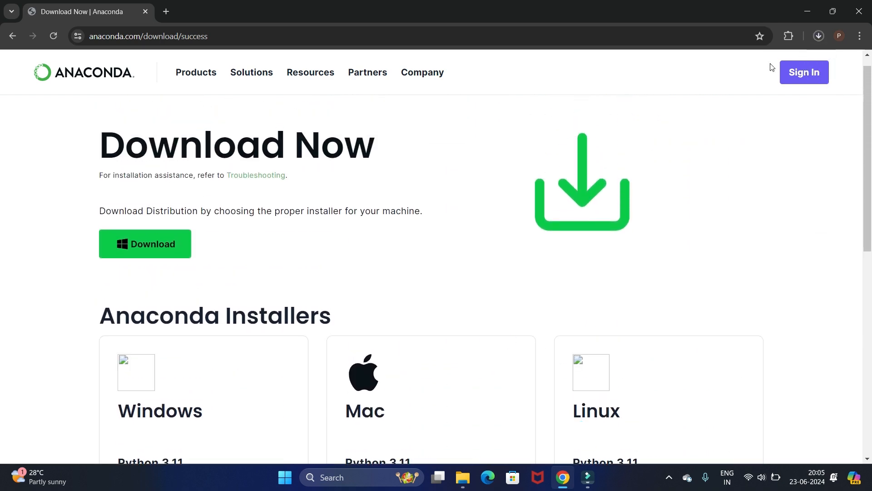
left_click(819, 37)
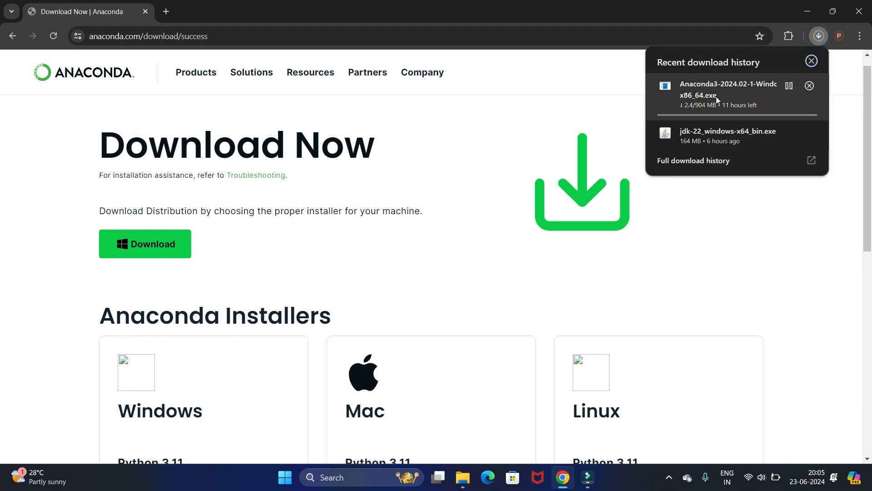
left_click(732, 90)
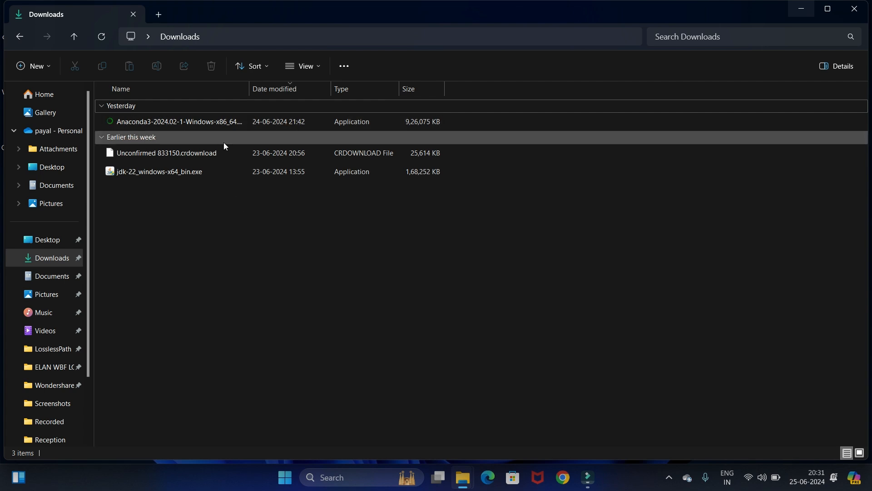
Step: Launch the Anaconda3-2024.02-1 Windows x86_64 installer from the Downloads folder, minimize the folder window and move the setup window higher on the desktop
double_click(196, 122)
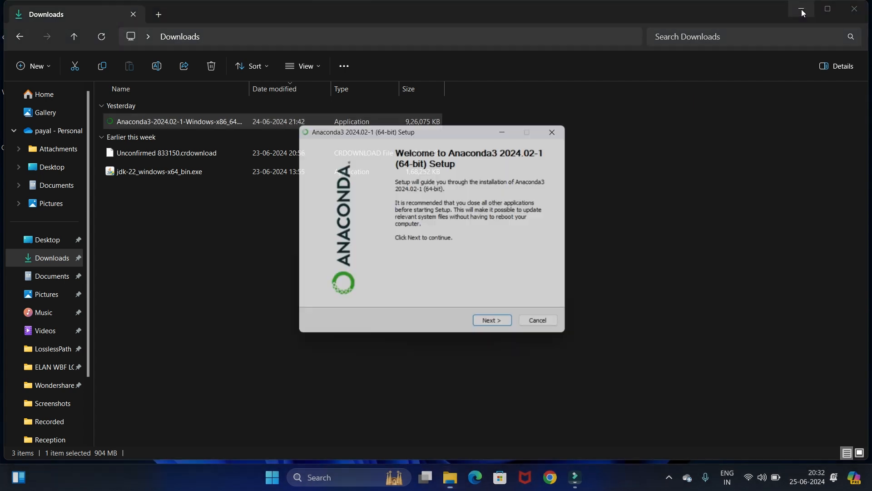
left_click(746, 151)
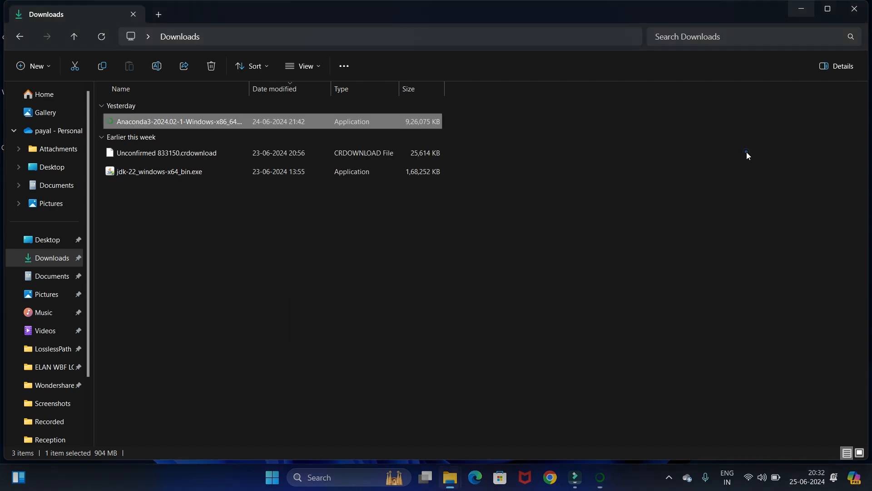
left_click(799, 10)
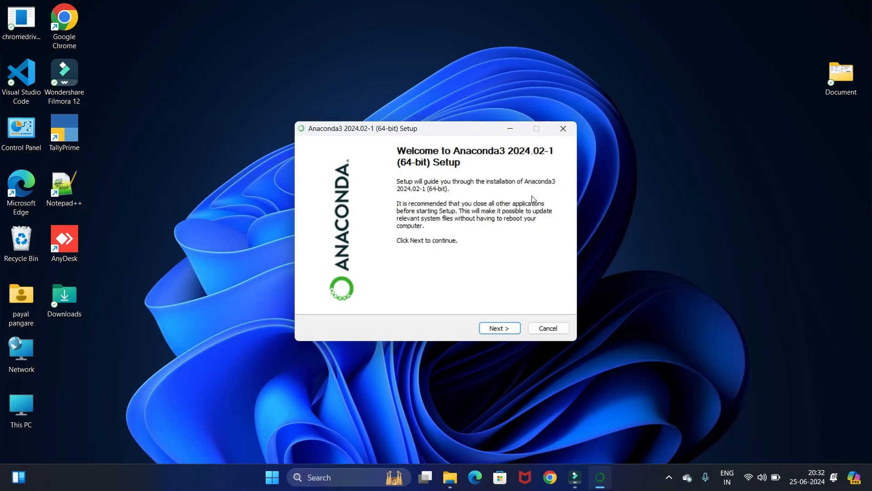
left_click_drag(469, 137, 473, 58)
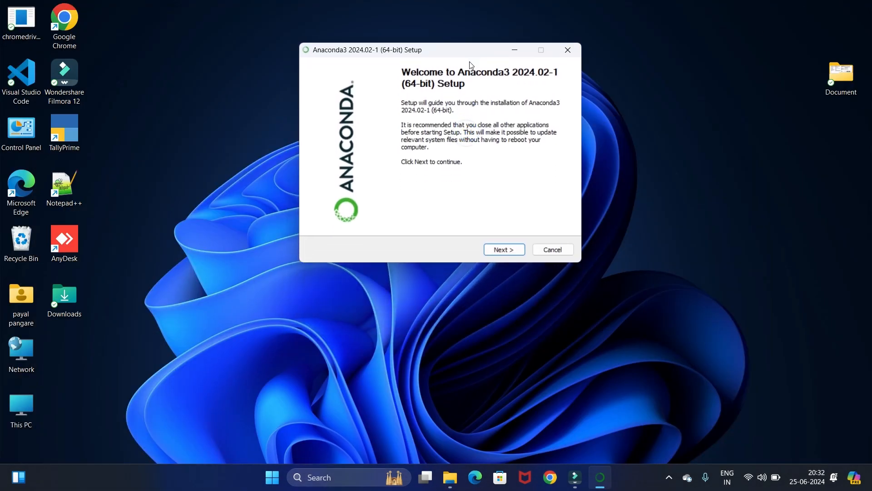
Step: Proceed past the Anaconda3 setup welcome page, review the license terms and accept the agreement
left_click(500, 252)
scroll(451, 184, "down", 15)
scroll(450, 184, "down", 15)
scroll(450, 185, "down", 15)
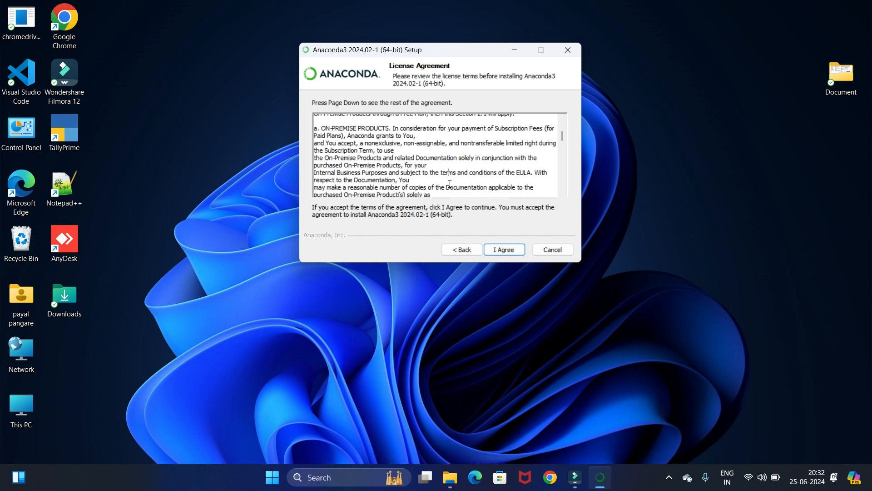
left_click(510, 253)
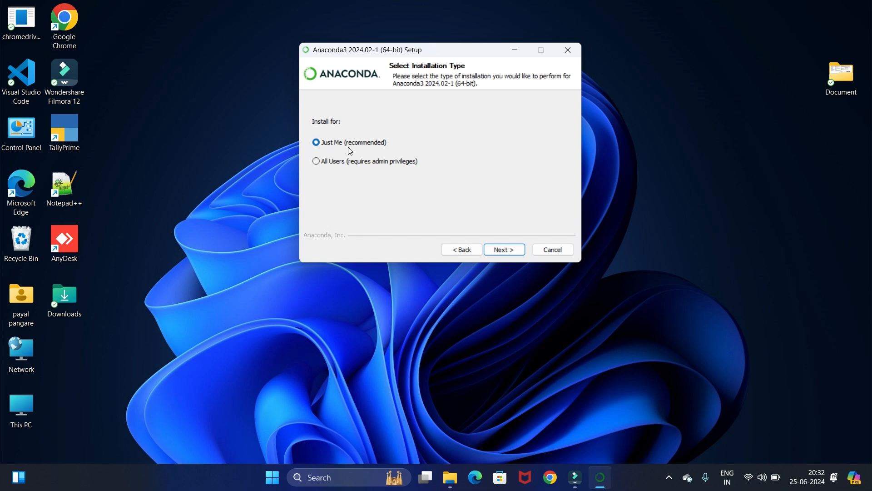
Step: Choose the Just Me installation type and keep the default anaconda3 destination folder in the user profile
left_click(500, 251)
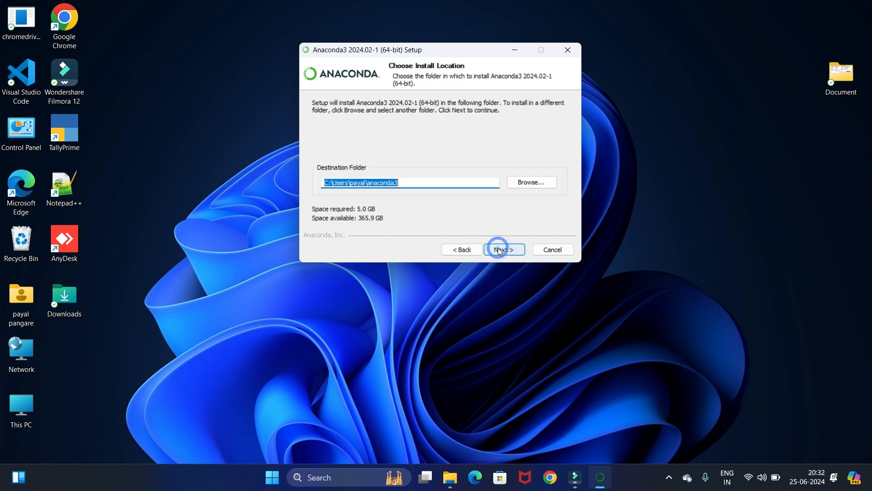
left_click(405, 182)
left_click_drag(405, 182, 321, 188)
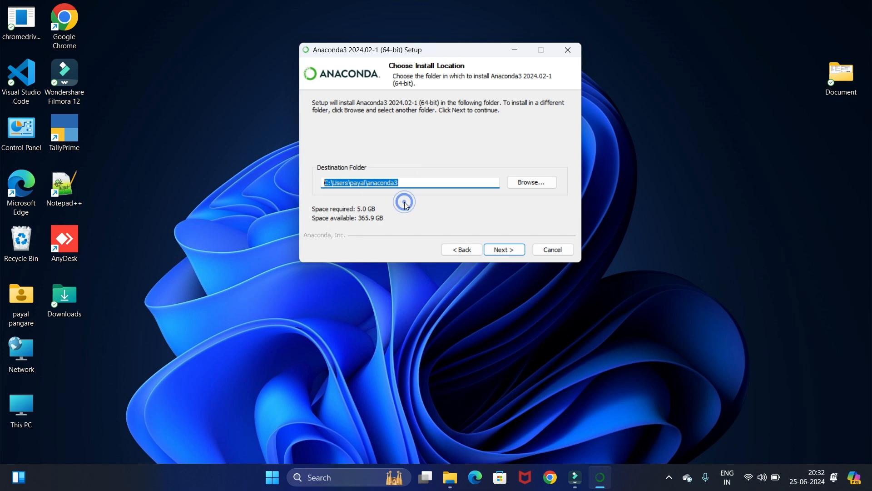
left_click(412, 184)
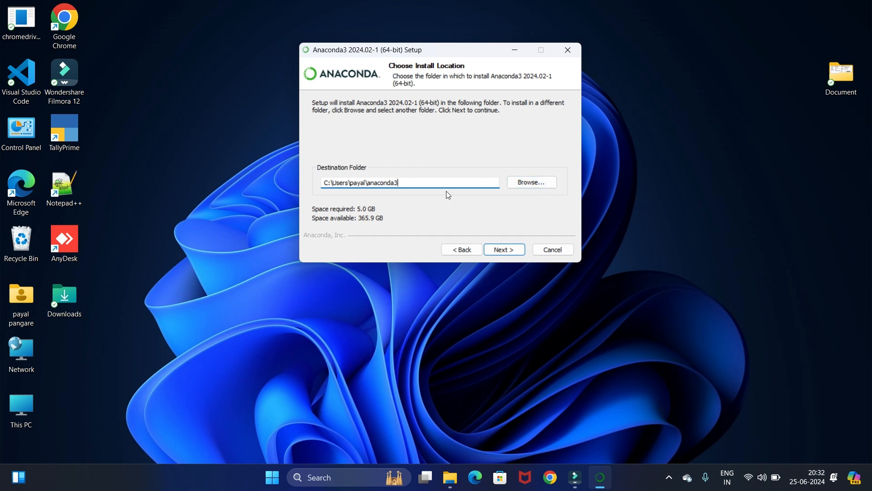
left_click(514, 251)
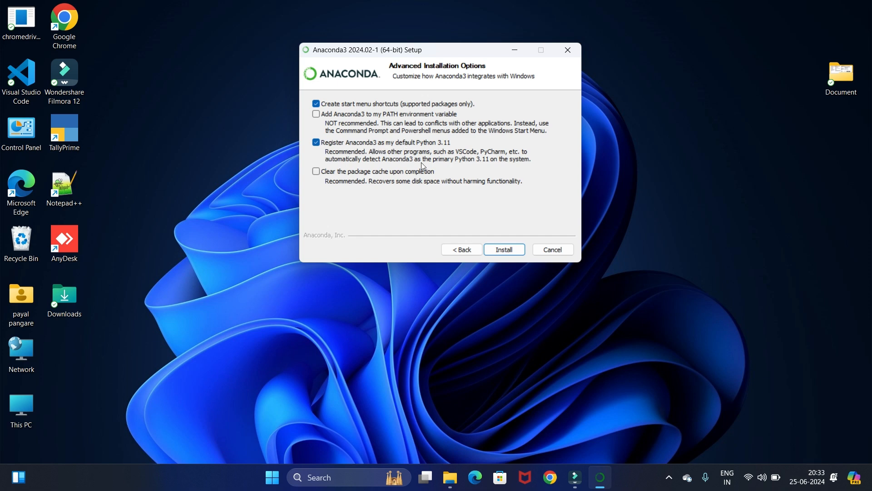
Step: Install Anaconda3 with start menu shortcuts and registration as default Python 3.11, and continue past the Installation Complete page
left_click(499, 249)
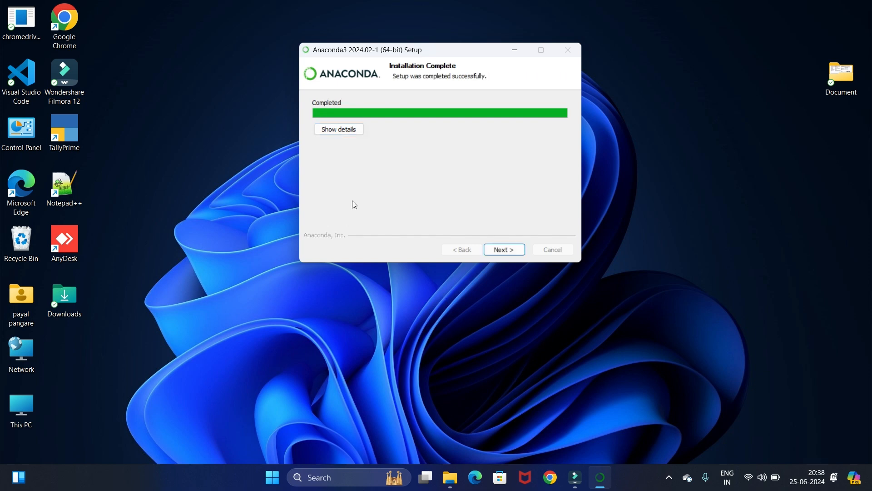
left_click(504, 251)
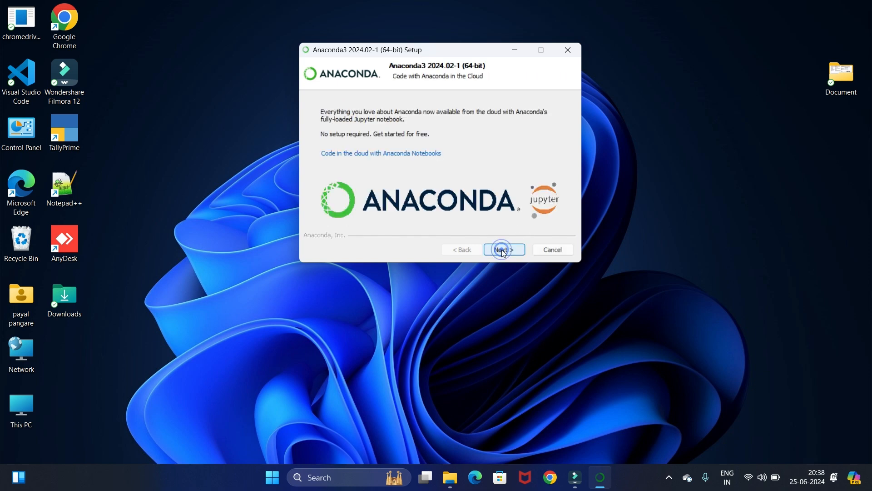
Step: Finish the Anaconda3 setup with Launch Anaconda Navigator and Getting Started with Anaconda Distribution enabled, and minimize the browser window that opens
left_click(508, 250)
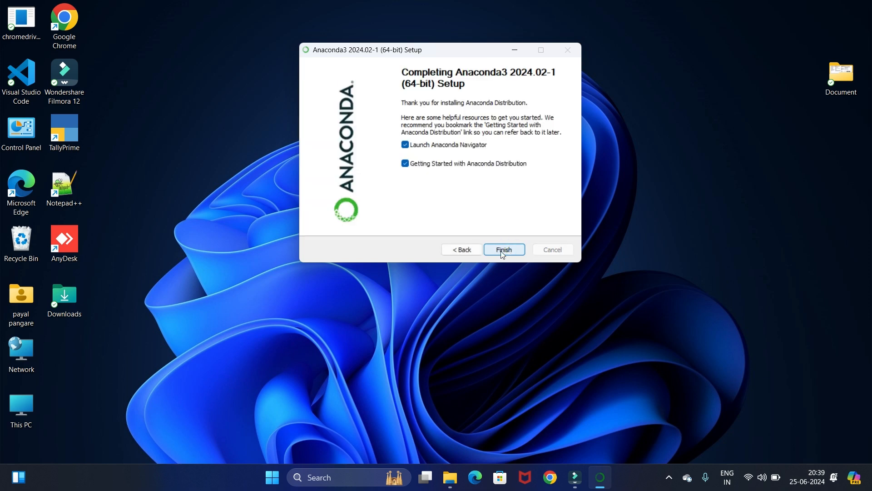
left_click(503, 251)
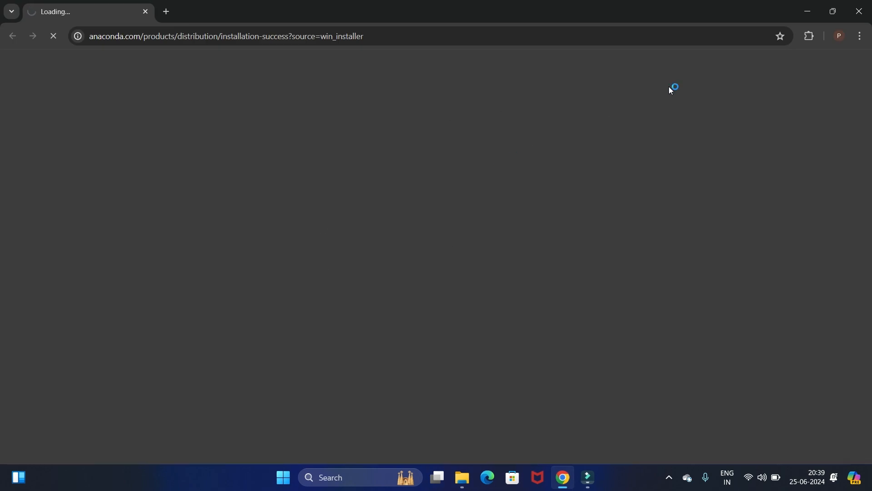
left_click(809, 12)
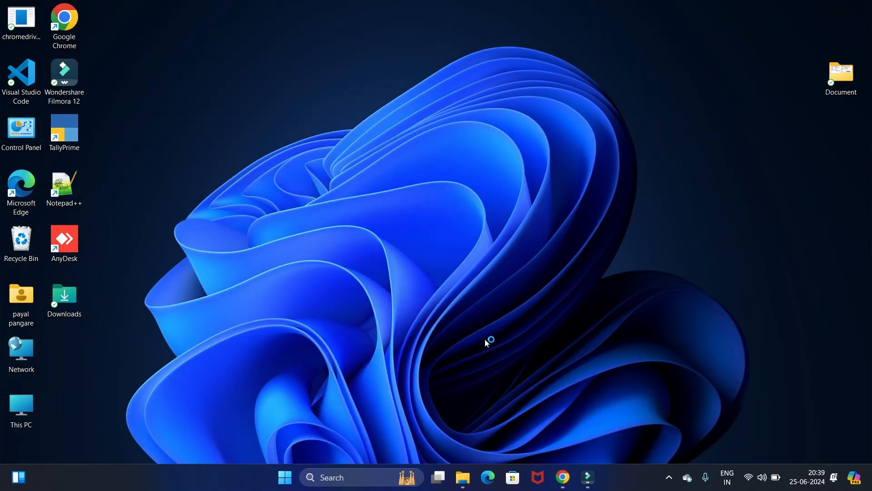
Step: Find Anaconda Prompt by searching Windows for "ana", open it, and move its window higher on the desktop before minimizing it
left_click(353, 481)
type("ana")
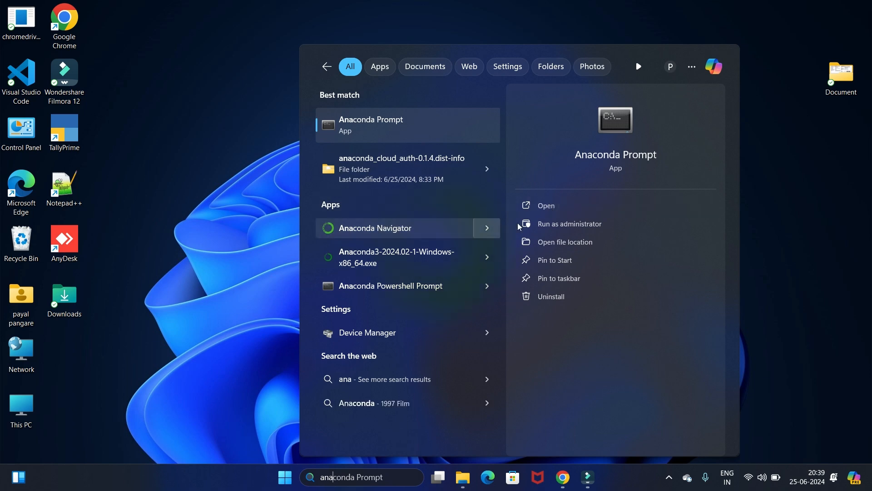
left_click(556, 207)
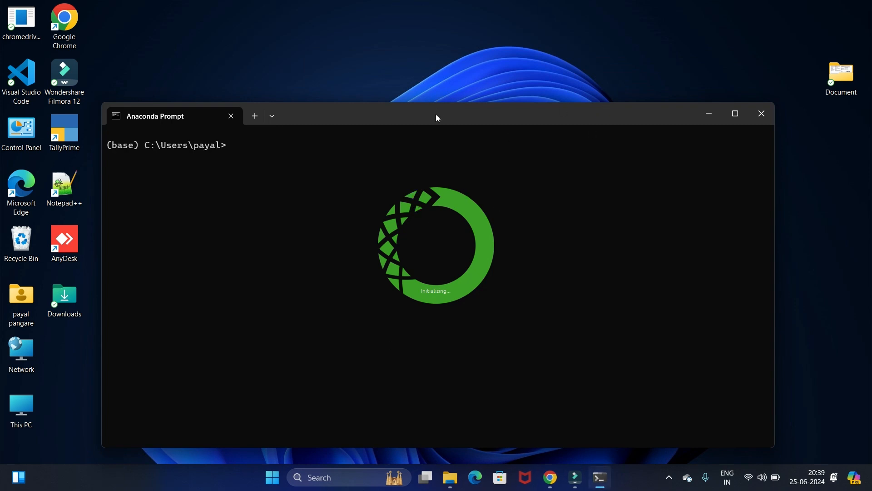
left_click_drag(436, 115, 439, 56)
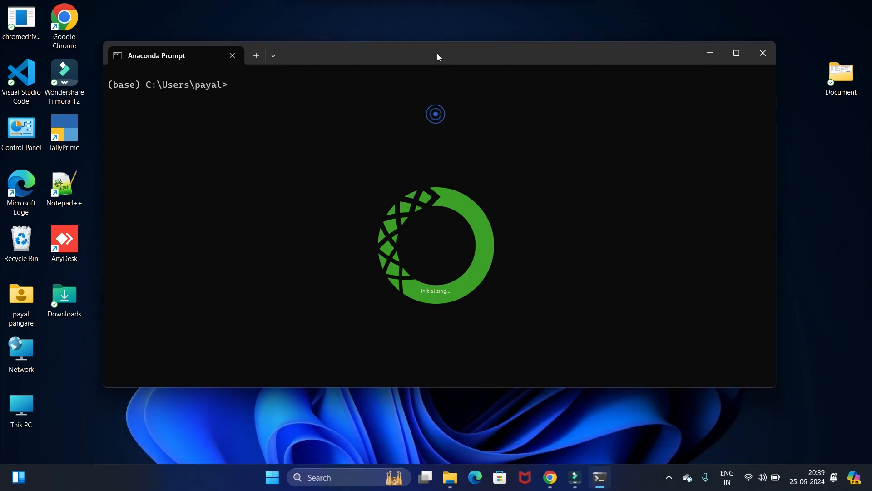
left_click(714, 53)
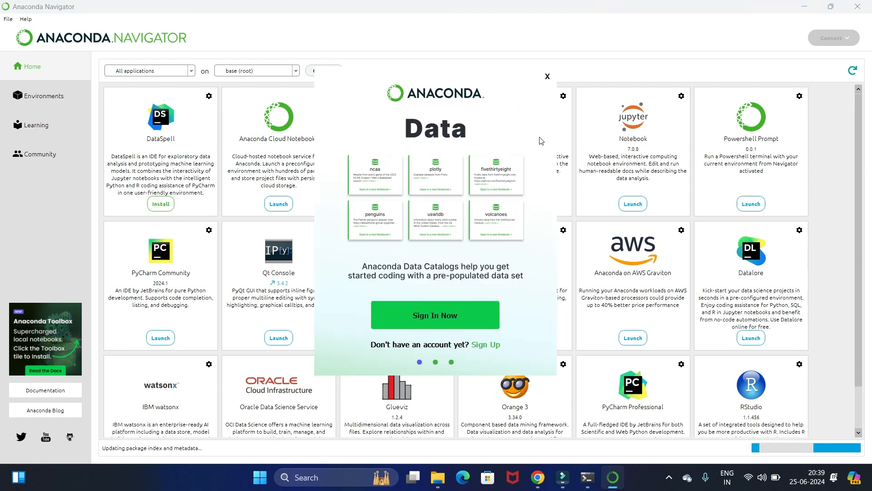
Step: Dismiss the sign-in popup in Anaconda Navigator and launch Notebook 7.0.8, bringing its Jupyter Home page to the front in Chrome
left_click(547, 76)
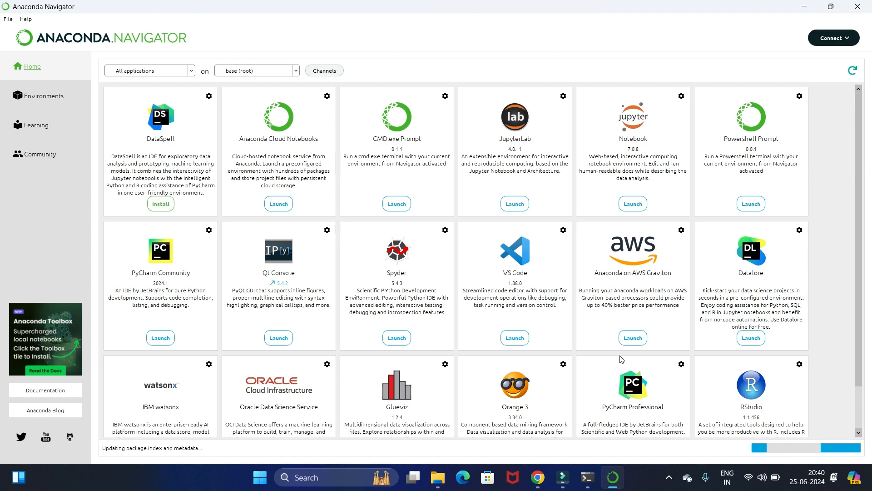
left_click(633, 204)
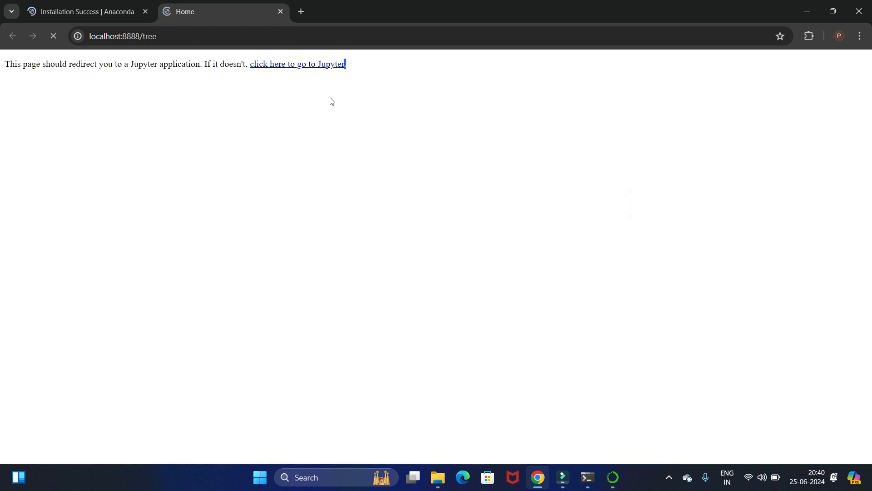
left_click(126, 13)
left_click(192, 15)
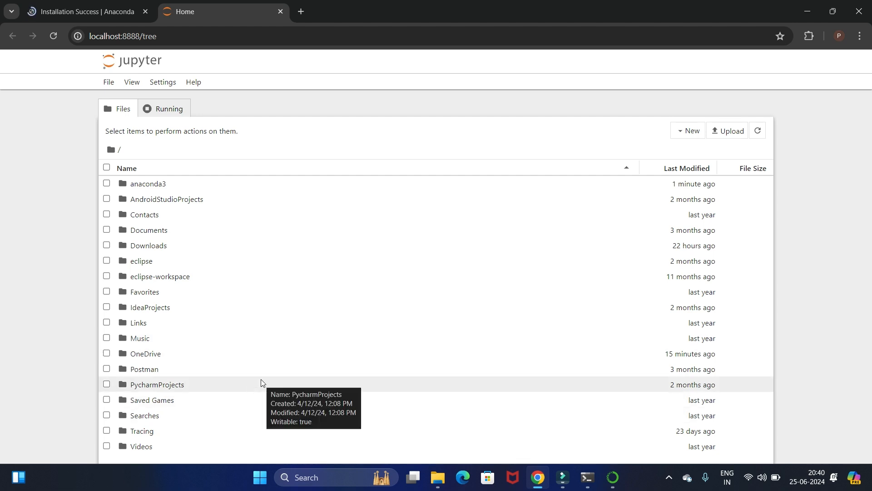
Step: Create a new notebook in the Documents folder using the Python 3 (ipykernel) kernel
double_click(186, 234)
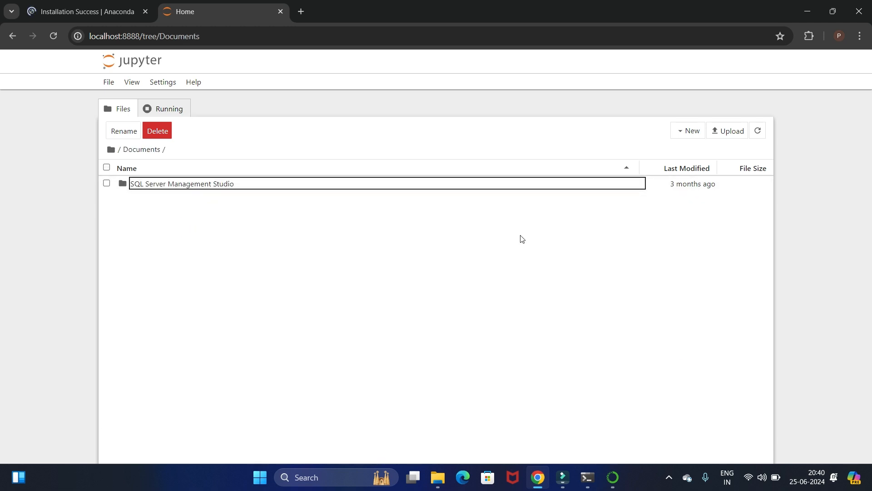
left_click(694, 134)
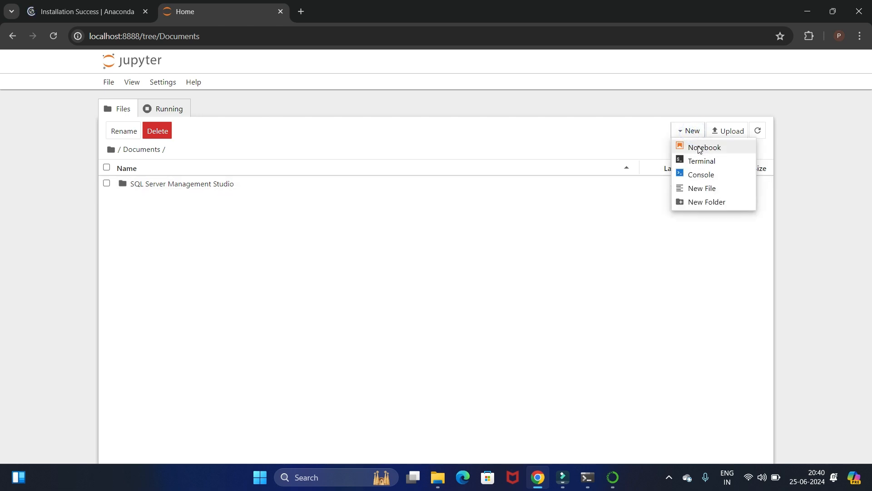
left_click(700, 150)
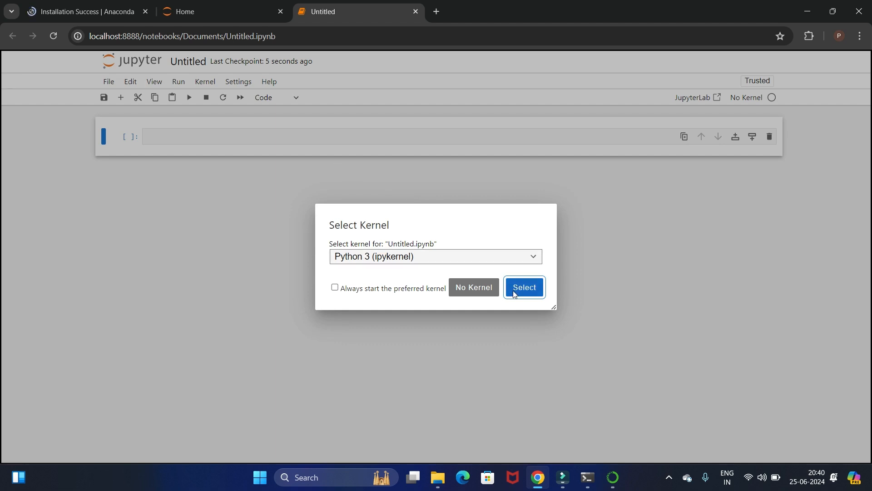
left_click(385, 290)
left_click(523, 291)
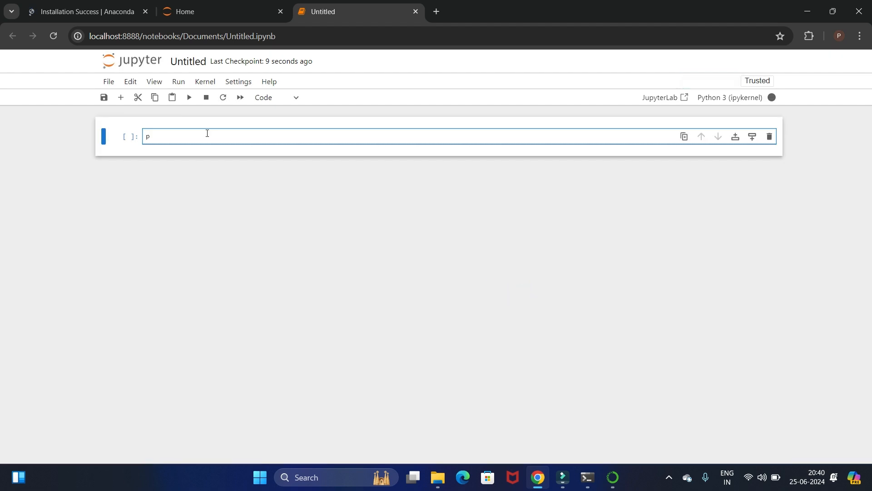
Step: Enter and run print("hello") in the first notebook cell, and highlight its output text
type("pr")
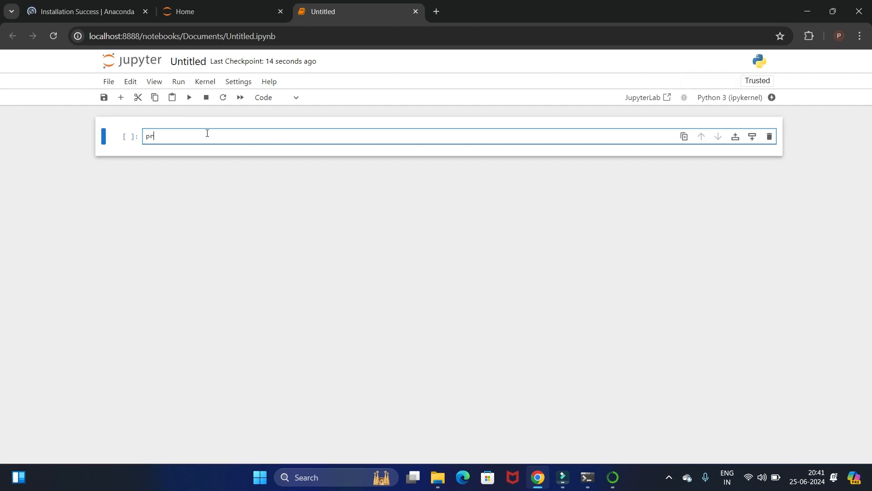
type("ont(hel")
type(")")
key("Left")
type("\"")
key("Left")
key("Left")
key("Left")
type("\"")
key("Return")
key("BackSpace")
left_click(282, 134)
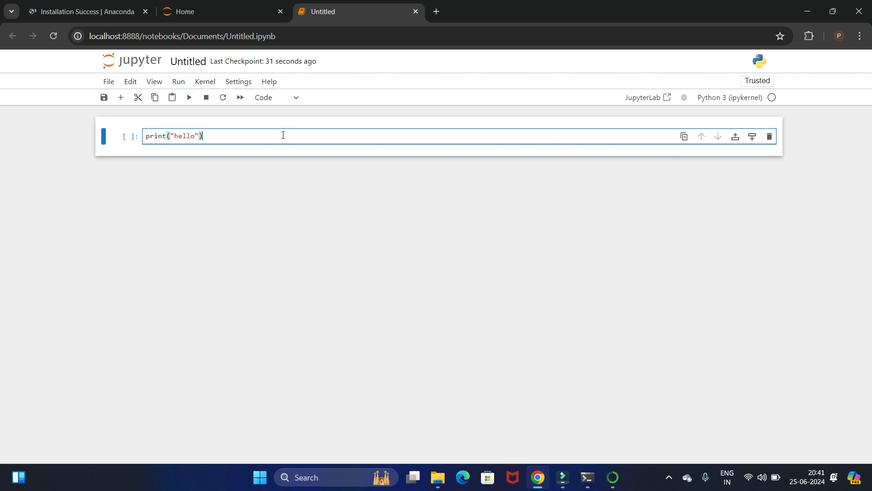
left_click(190, 99)
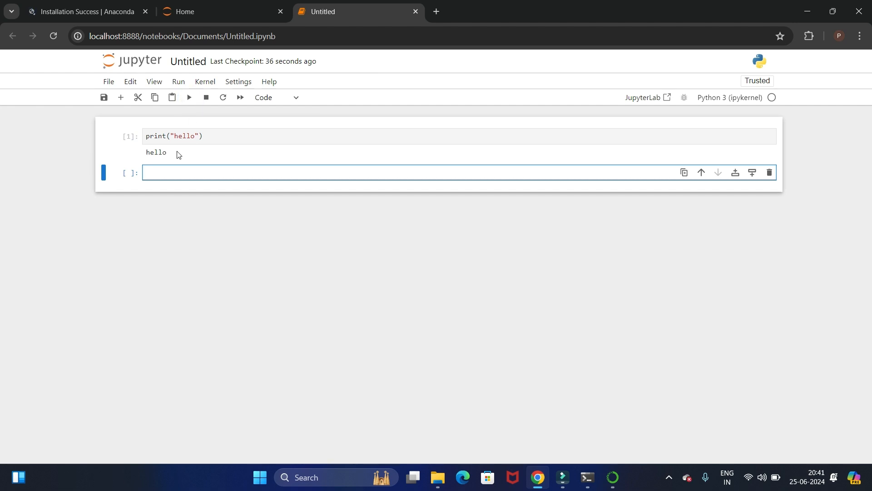
left_click_drag(176, 154, 145, 155)
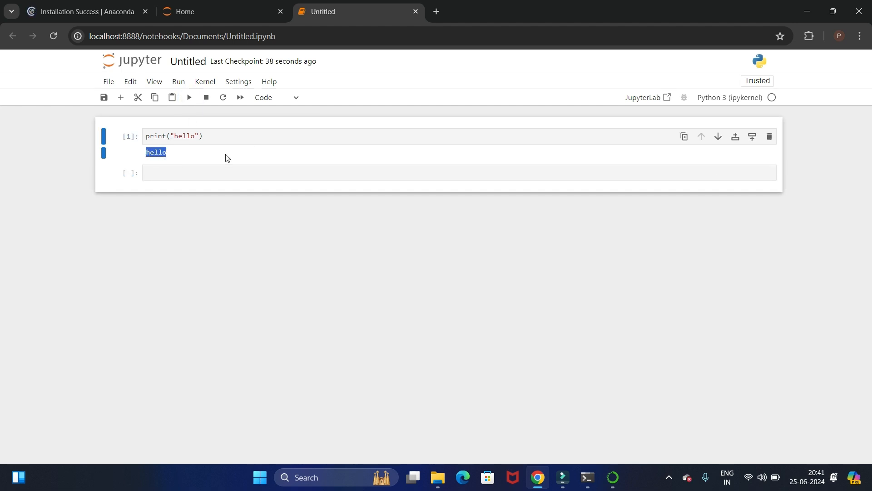